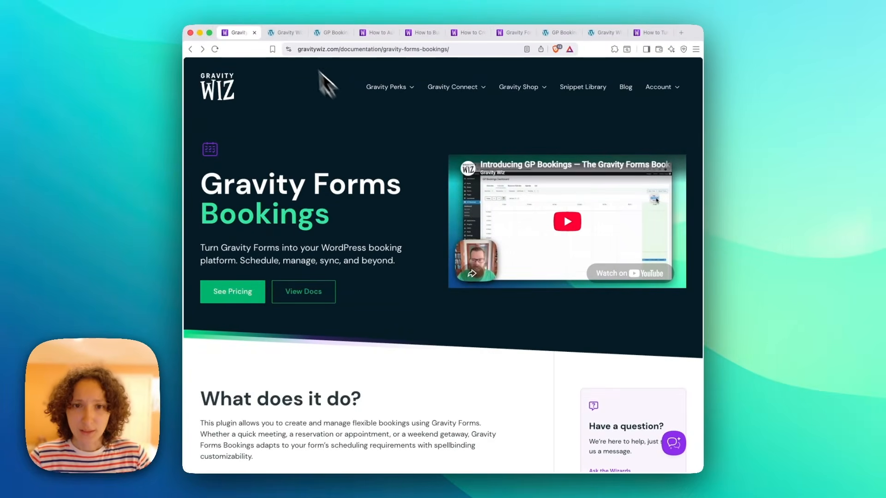
# Switch to the browser tab with the Leisurely Language Lessons booking form.
pyautogui.click(287, 36)
# Book a lesson for August 14 in the 1:00–2:00 pm slot.
pyautogui.click(424, 319)
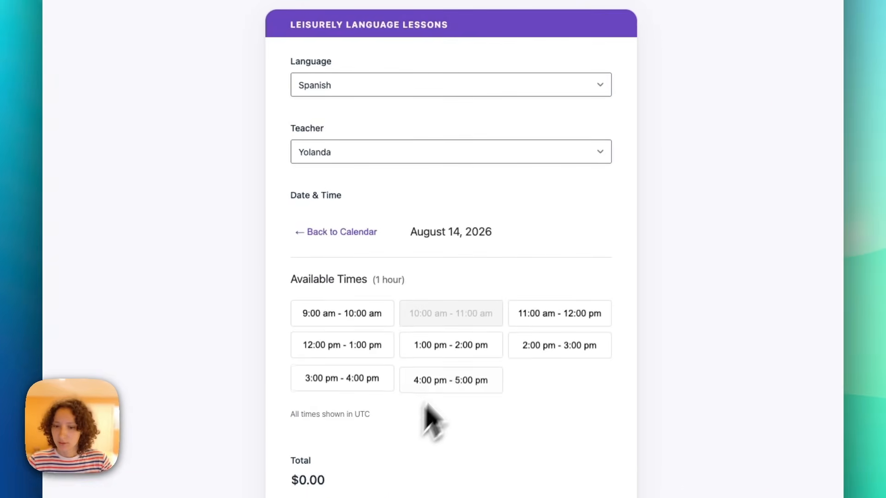
pyautogui.click(448, 335)
pyautogui.click(335, 434)
# Reschedule the teacher's Friday 1:00 pm booking to Wednesday at 11:30 am.
pyautogui.click(297, 40)
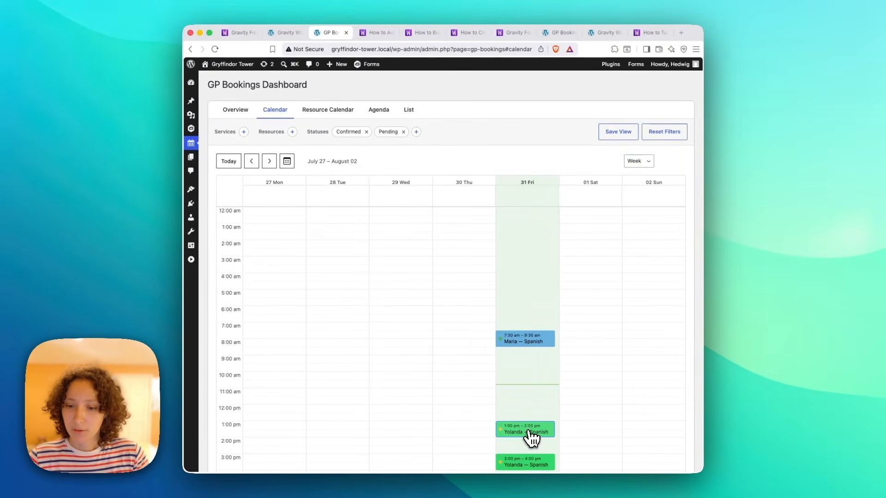
pyautogui.moveTo(529, 434); pyautogui.dragTo(405, 415)
pyautogui.click(474, 328)
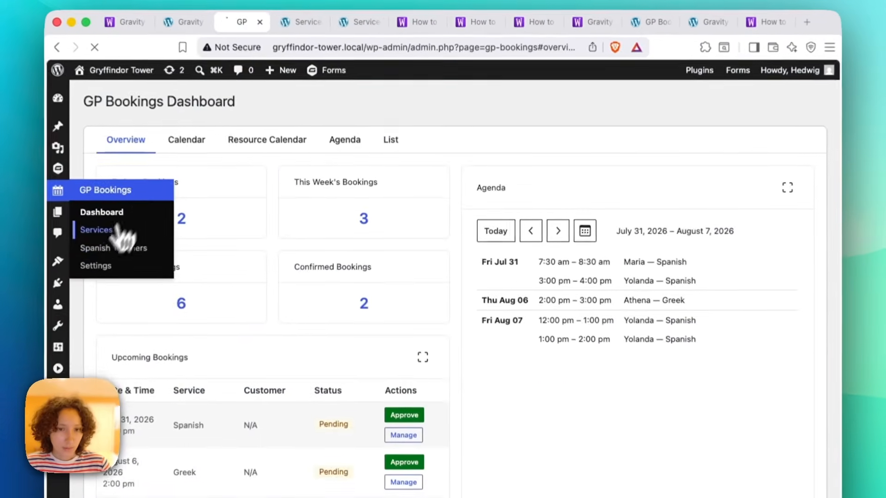
# Create a new booking service titled Greek with a 1-hour block size.
pyautogui.click(115, 231)
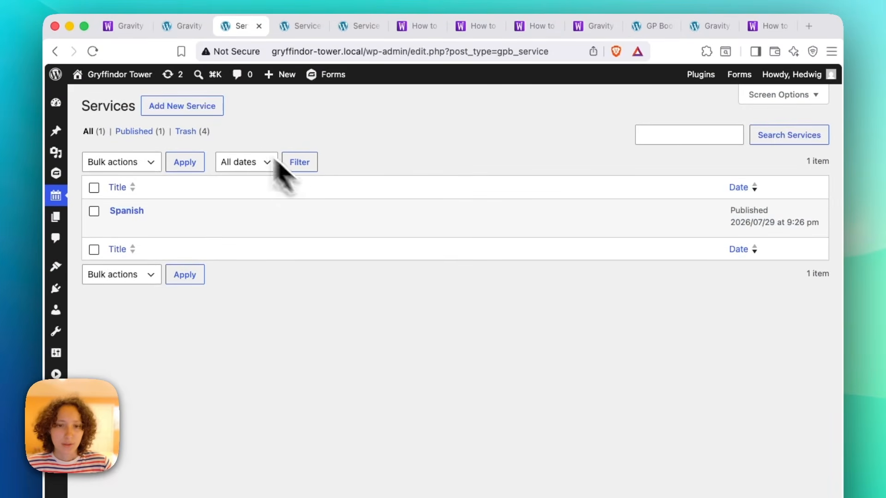
pyautogui.click(206, 109)
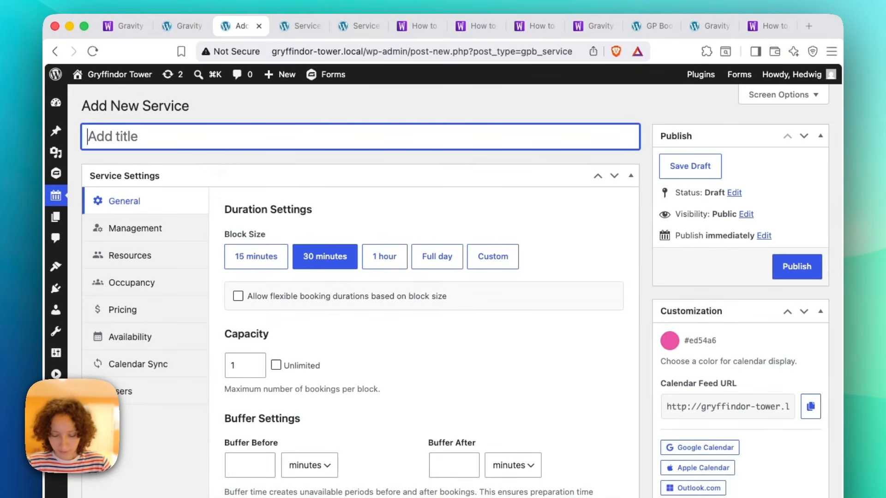
pyautogui.click(387, 255)
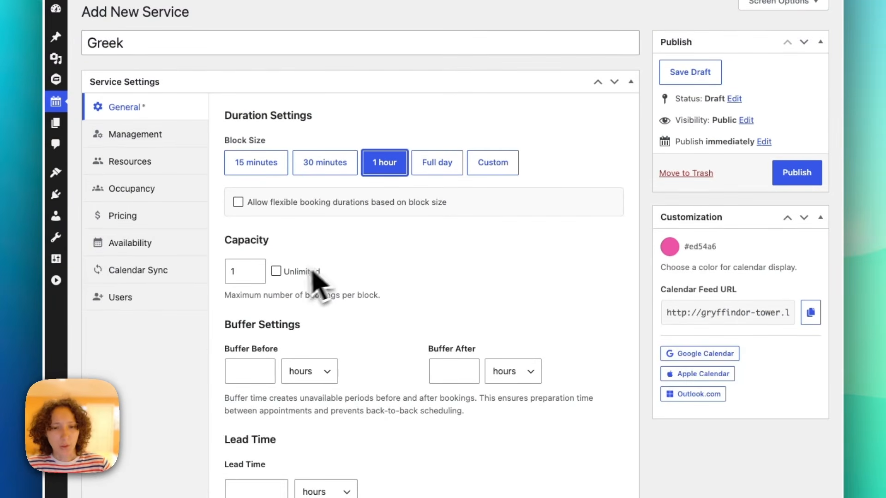
# Add a pricing rule named Base Price that sets the price to $50.00.
pyautogui.click(139, 216)
pyautogui.click(577, 156)
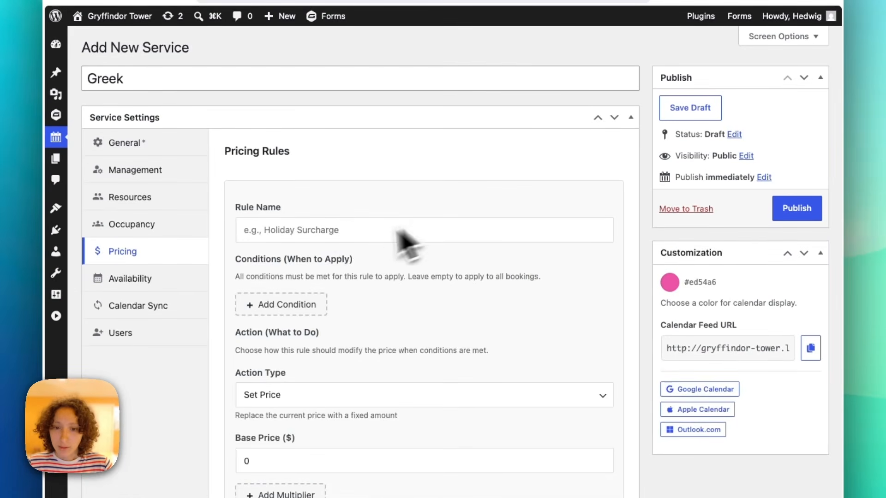
pyautogui.click(347, 239)
pyautogui.click(326, 285)
pyautogui.click(253, 455)
pyautogui.write('50')
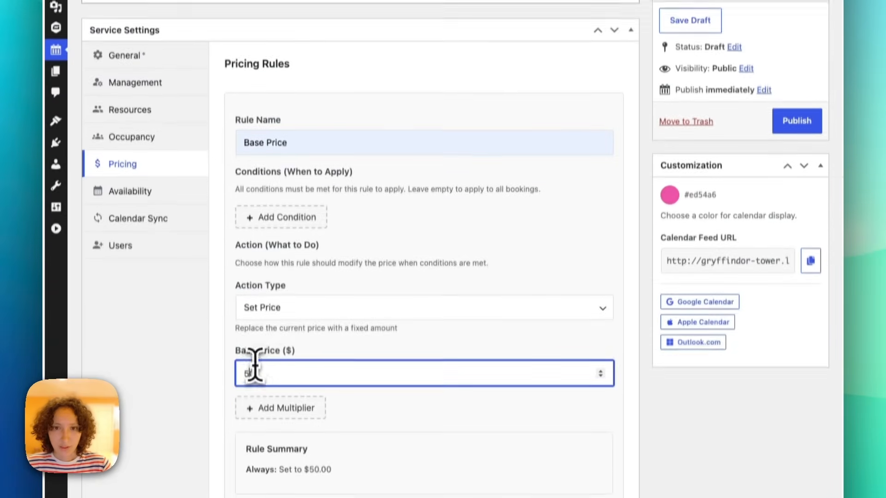
pyautogui.click(530, 455)
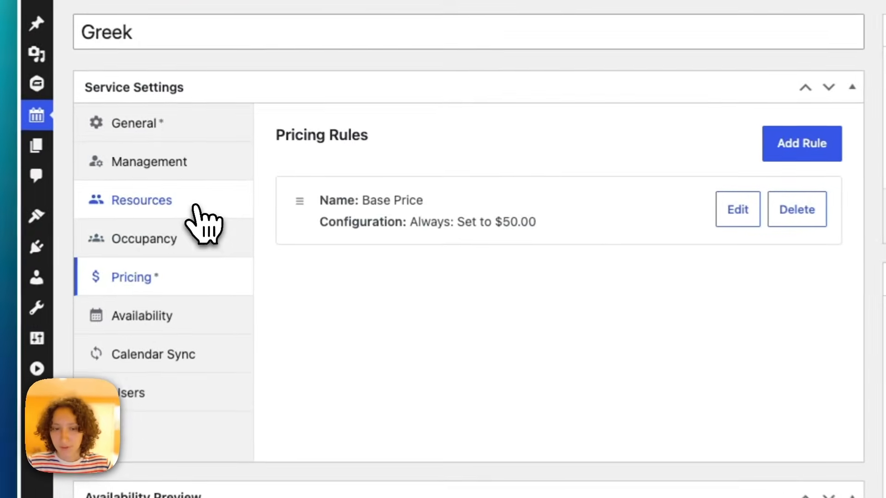
# Create a new resource type named Greek Teachers for the service.
pyautogui.click(237, 182)
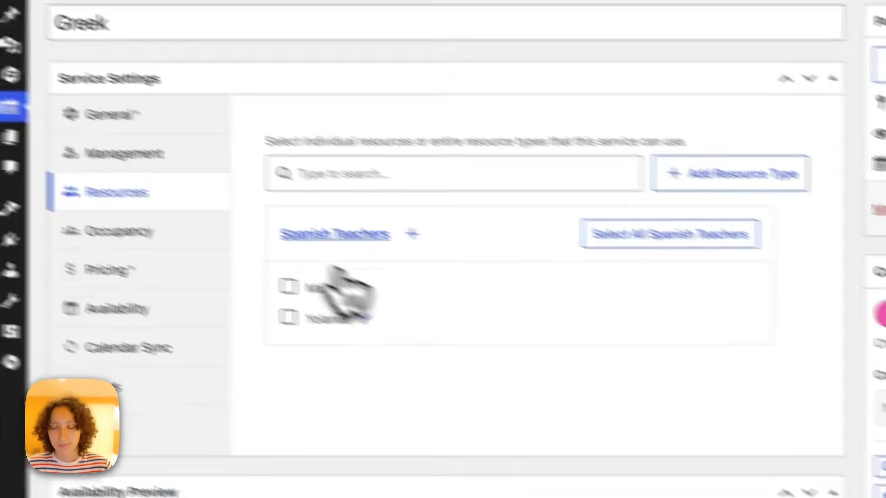
pyautogui.click(715, 183)
pyautogui.click(545, 368)
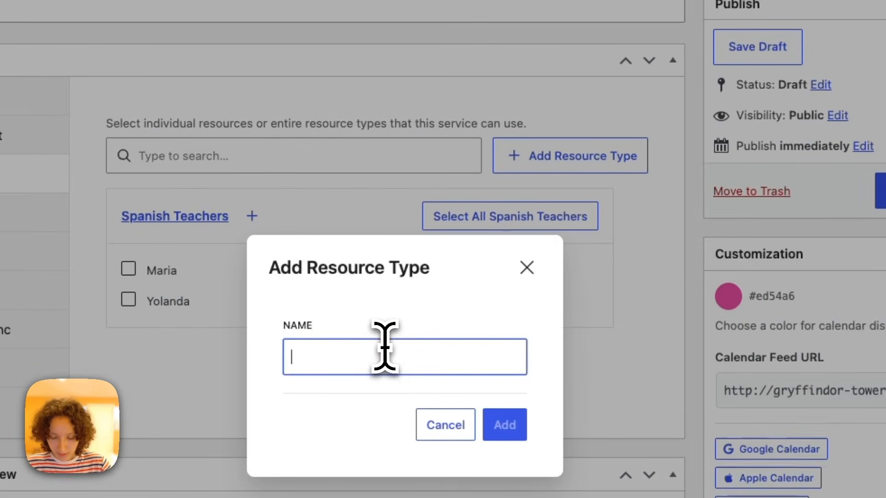
pyautogui.write('Greek Teachers')
pyautogui.click(505, 425)
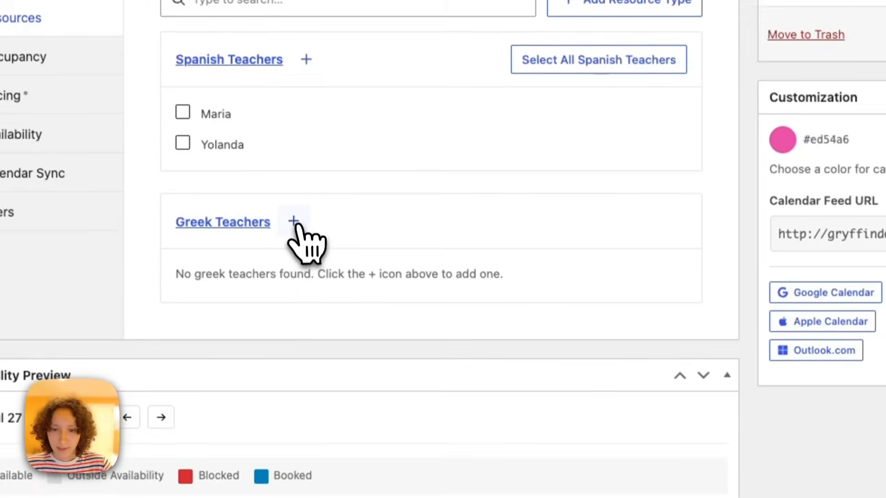
# Add a teacher to Greek Teachers and select all Greek Teachers for the service.
pyautogui.click(294, 222)
pyautogui.click(370, 194)
pyautogui.write('Athena')
pyautogui.click(560, 275)
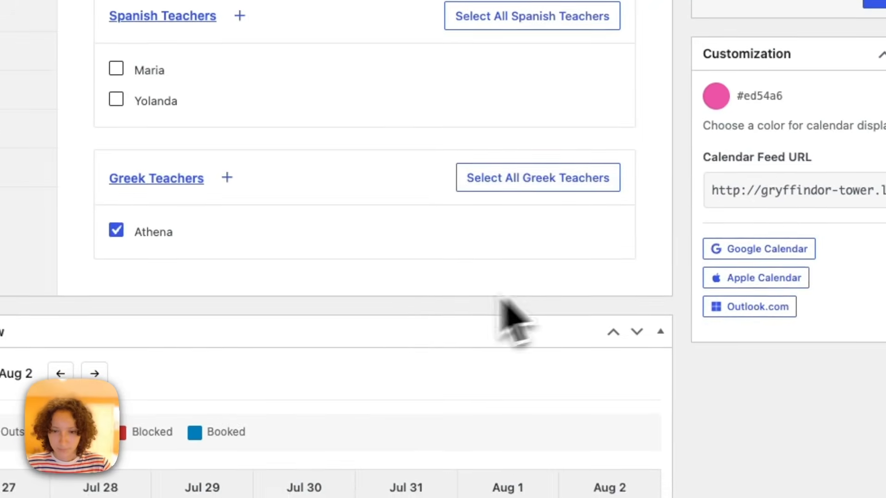
pyautogui.click(536, 193)
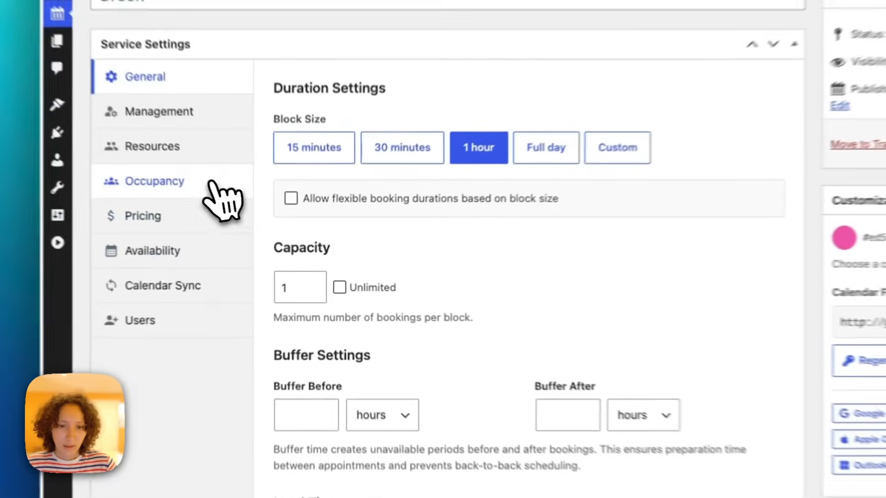
# Assign the teacher's own user account as manager of the Greek teacher resource and update it.
pyautogui.click(258, 212)
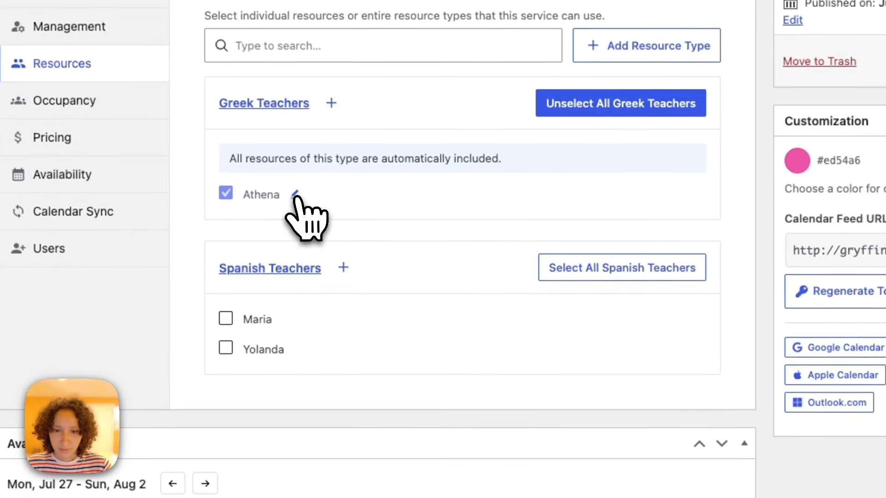
pyautogui.click(295, 194)
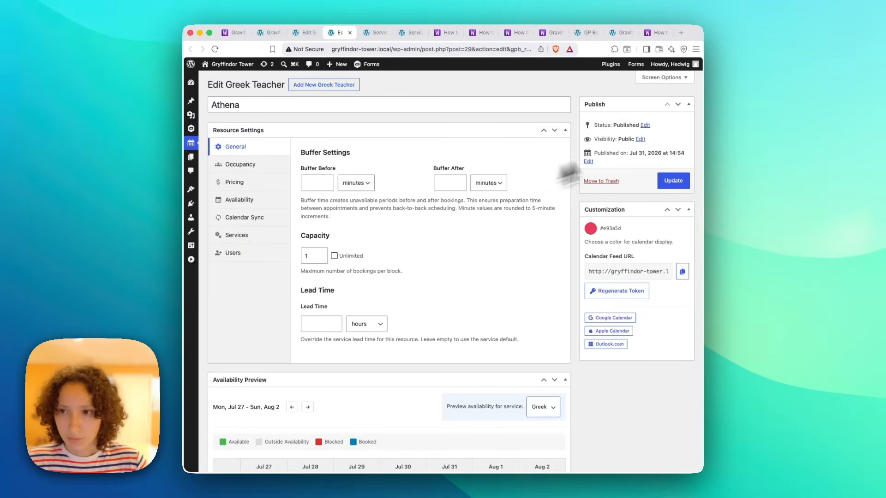
pyautogui.moveTo(681, 70)
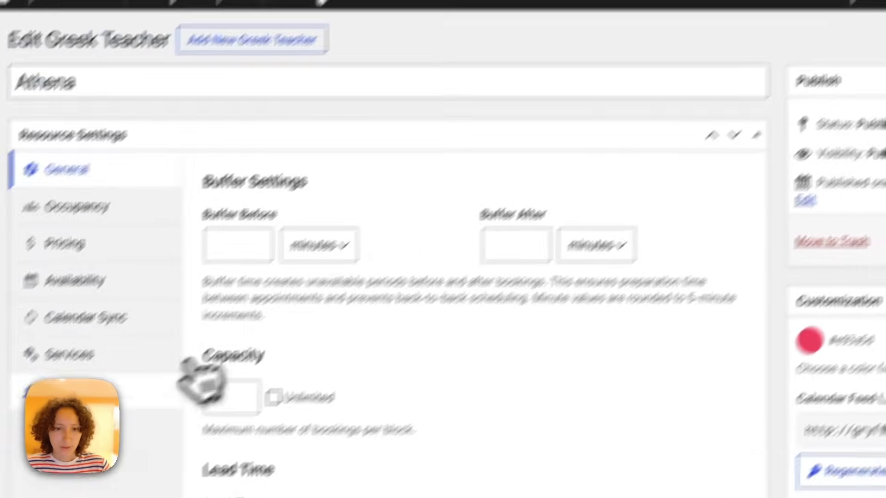
pyautogui.click(138, 334)
pyautogui.click(407, 172)
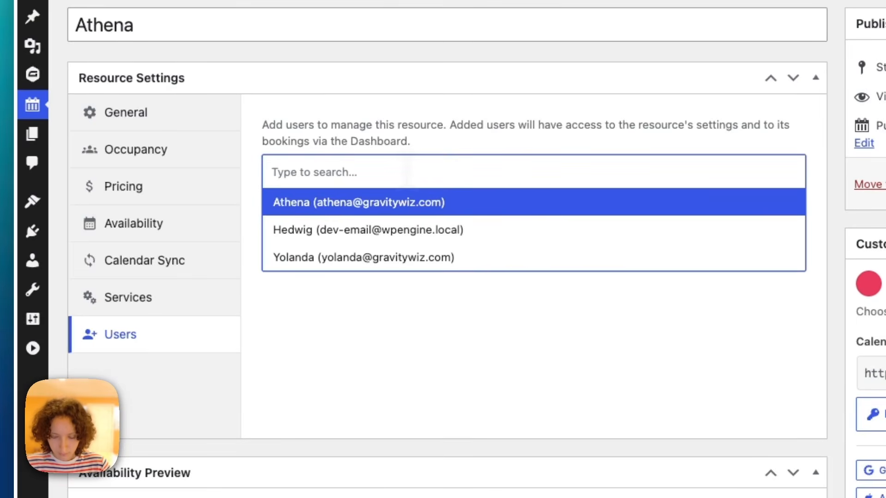
pyautogui.press('Return')
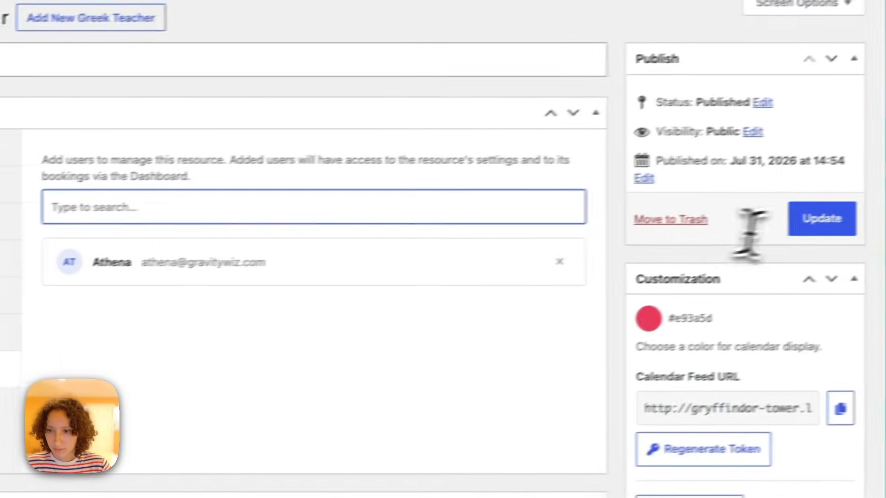
pyautogui.click(821, 217)
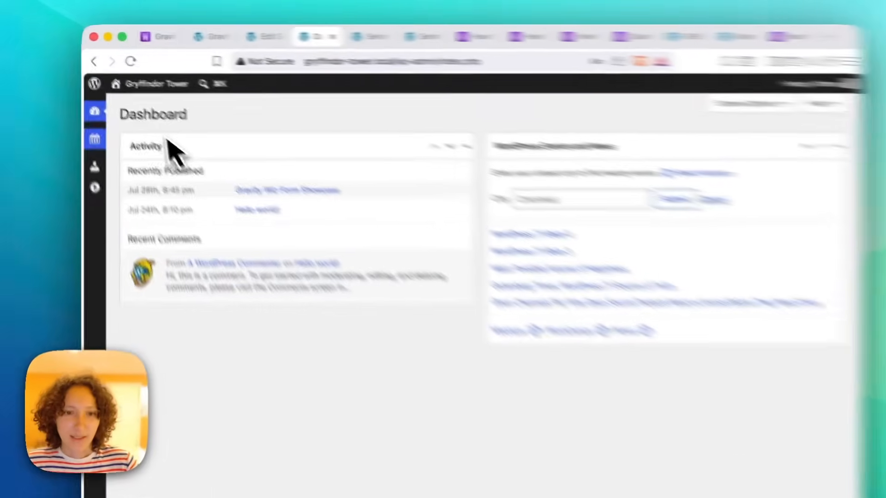
# Check that the GP Bookings menu shows only Dashboard and Greek Teachers.
pyautogui.moveTo(197, 104)
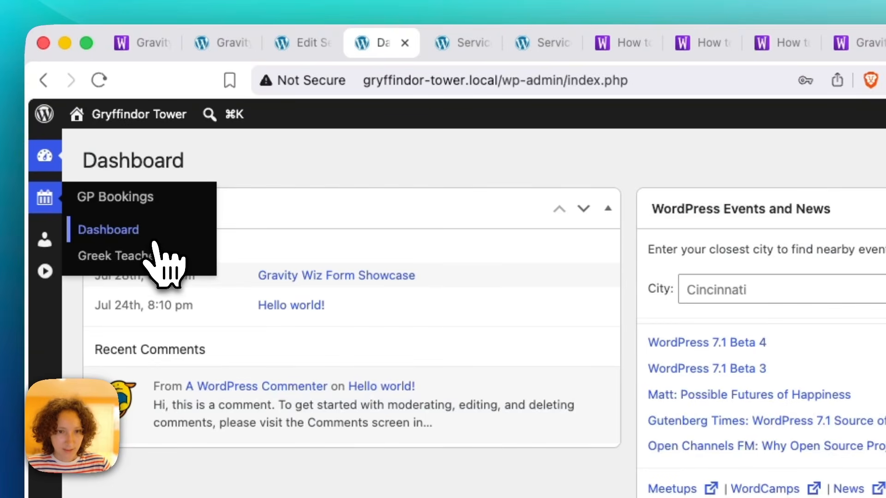
# Open the Greek teacher's resource settings on the Availability tab, which has no windows.
pyautogui.click(138, 264)
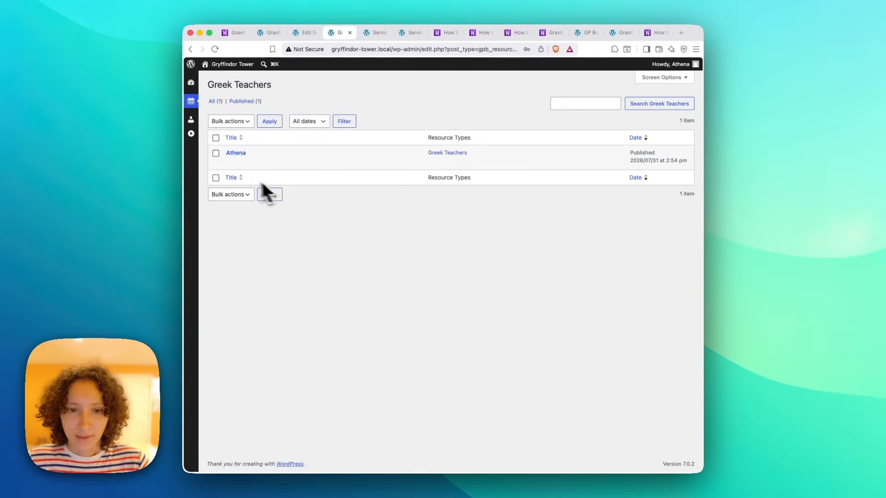
pyautogui.moveTo(243, 162)
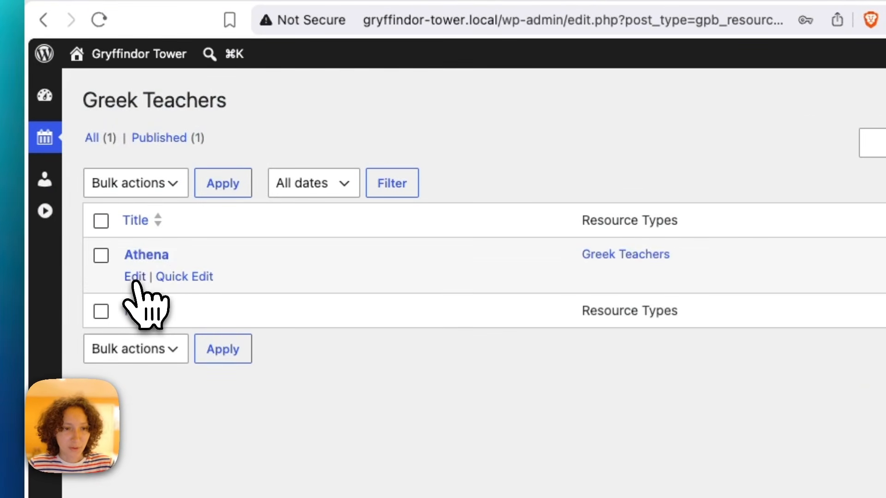
pyautogui.click(135, 278)
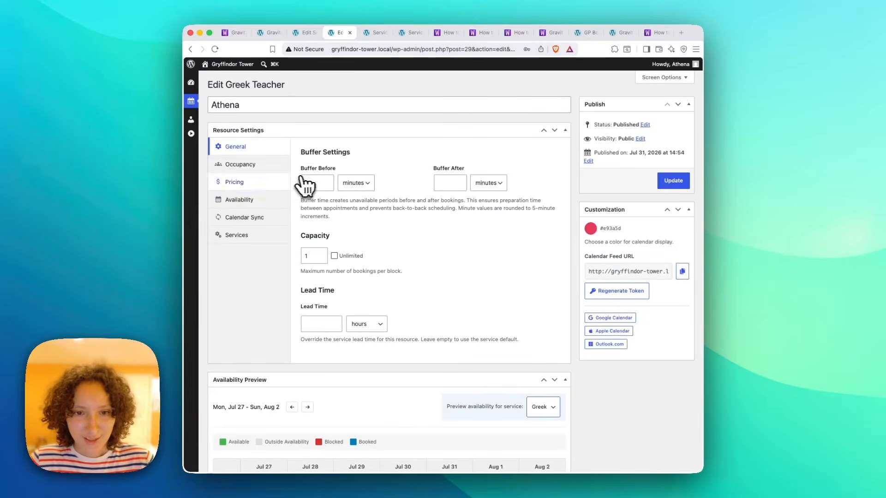
pyautogui.click(257, 165)
pyautogui.click(259, 184)
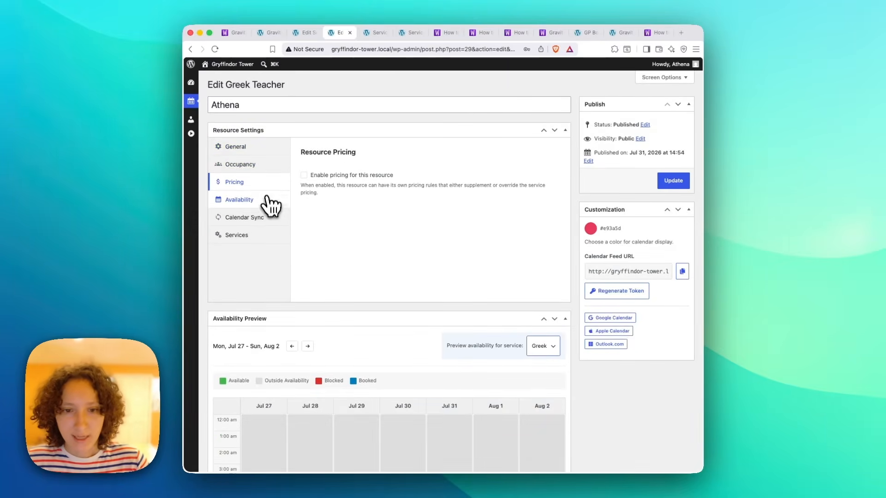
pyautogui.click(265, 205)
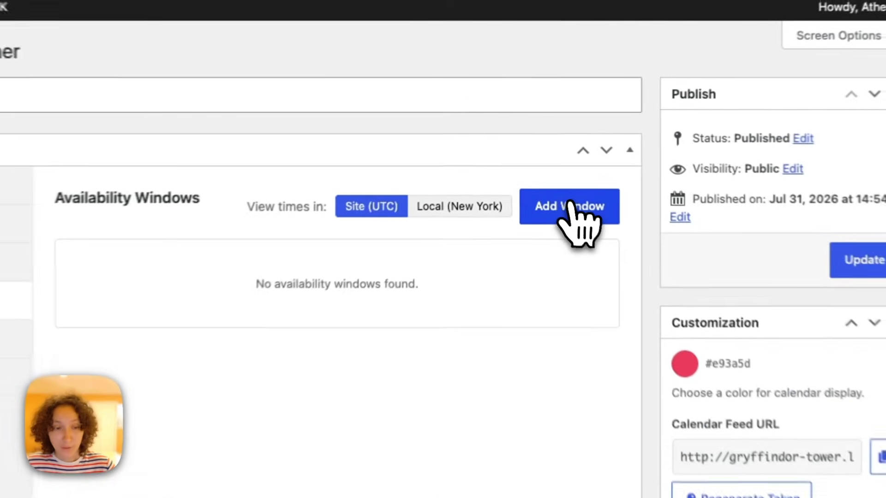
# Add an availability window for Tuesday and Thursday, 1:00 pm to 7:00 pm.
pyautogui.click(542, 158)
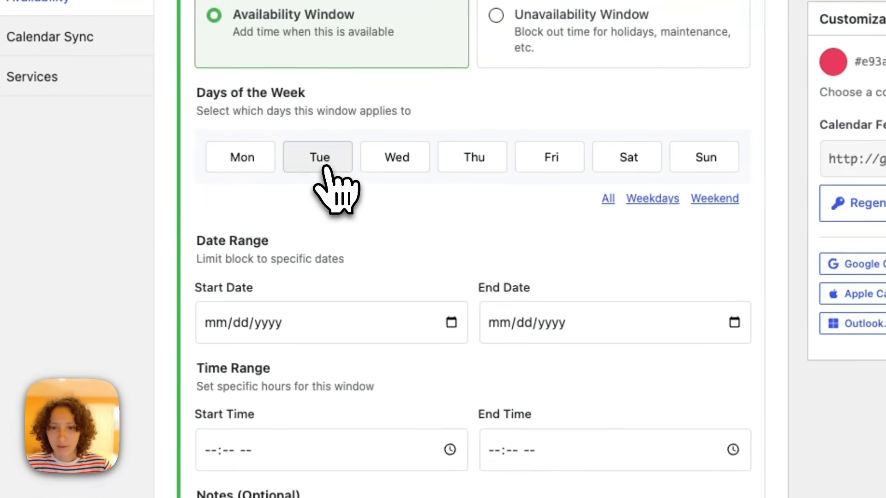
pyautogui.click(246, 411)
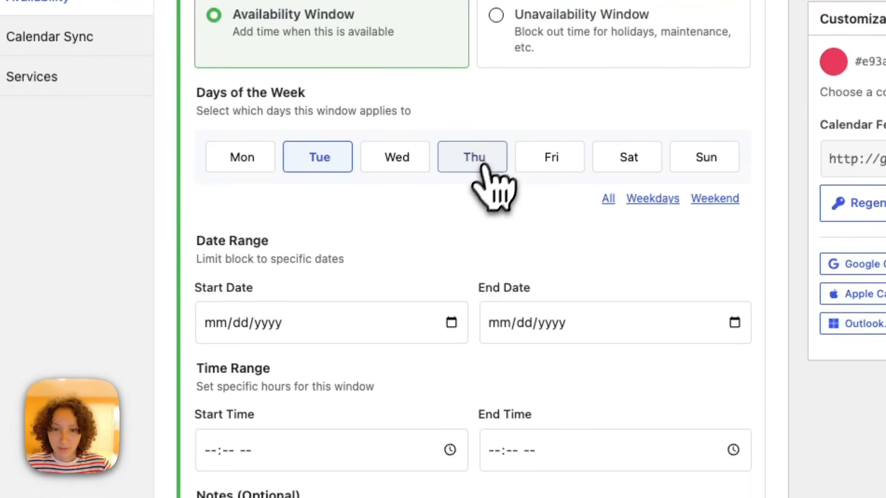
pyautogui.click(215, 449)
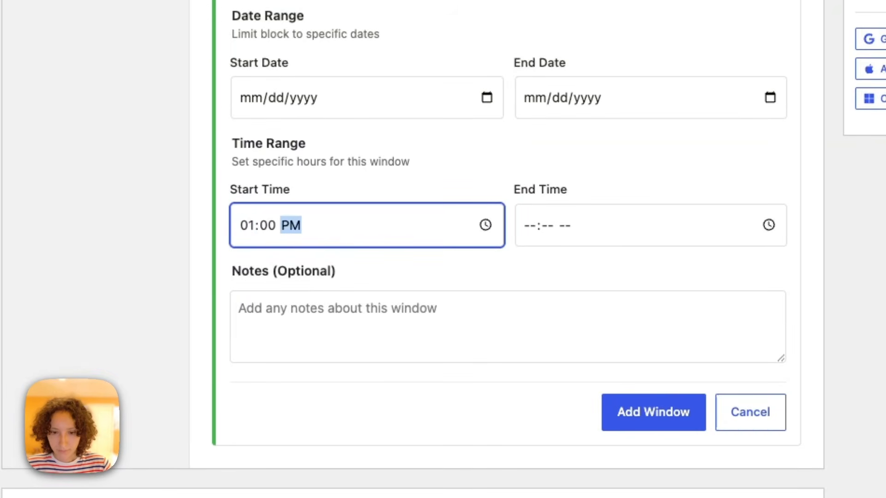
pyautogui.press('Tab')
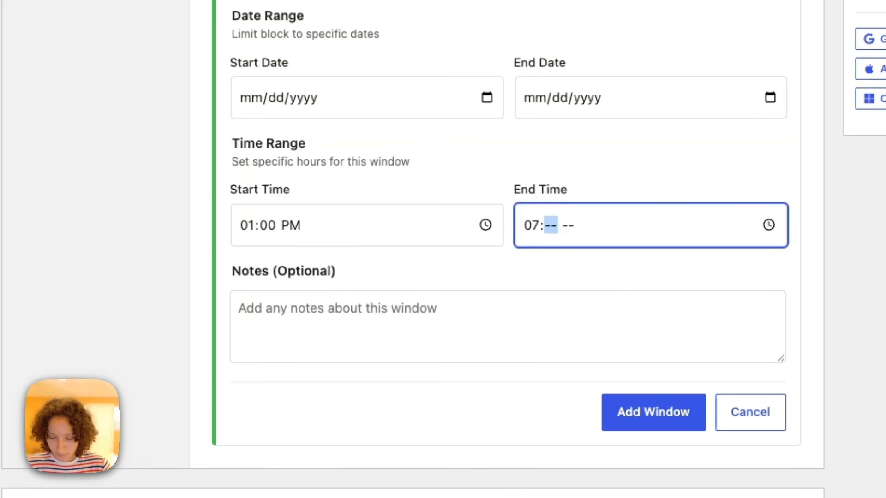
pyautogui.press('p')
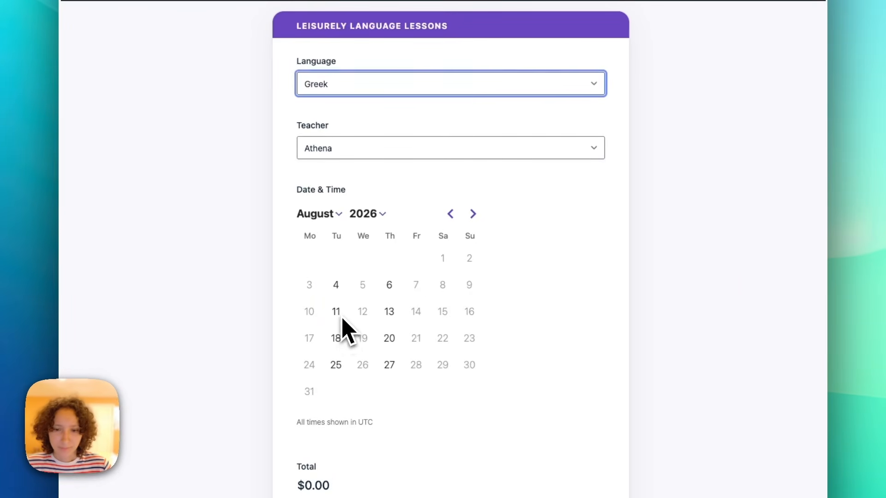
# Book a Greek lesson for August 11, 2026 in the 2:00 pm slot.
pyautogui.click(342, 318)
pyautogui.scroll(-2, 480, 340)
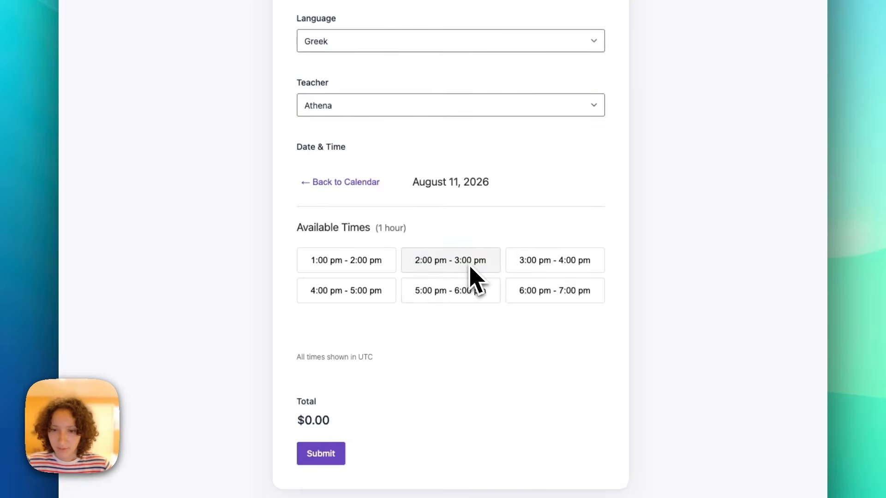
pyautogui.click(470, 268)
pyautogui.click(321, 454)
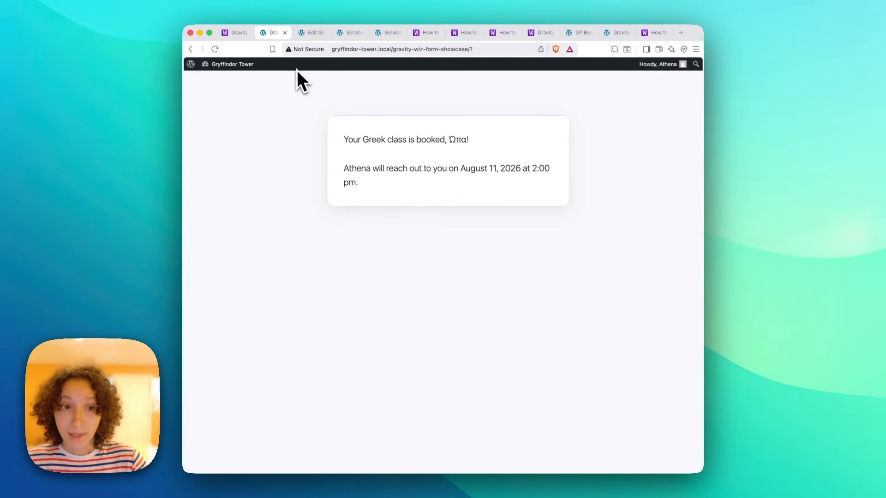
# View the new pending booking on the GP Bookings dashboard.
pyautogui.click(311, 31)
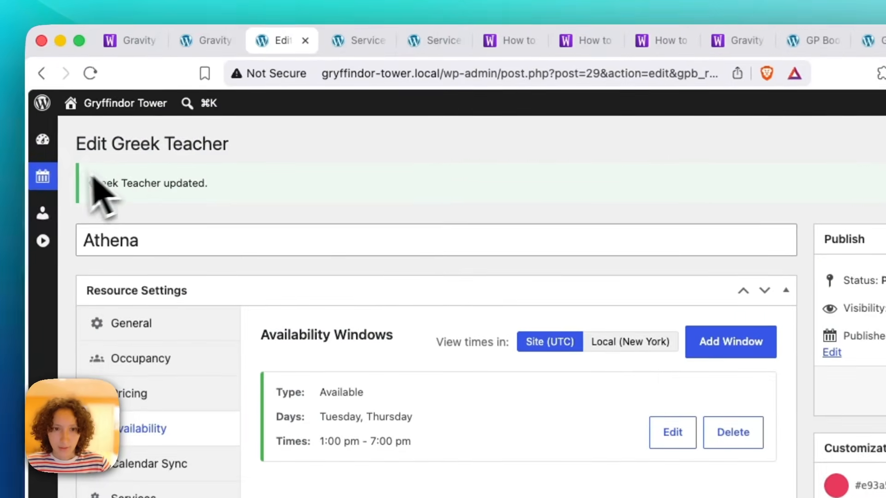
pyautogui.moveTo(36, 181)
pyautogui.click(88, 206)
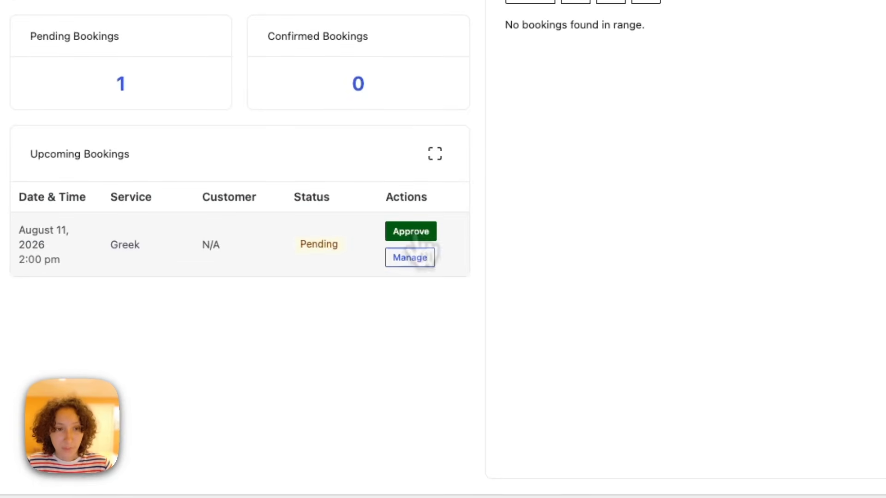
pyautogui.click(404, 256)
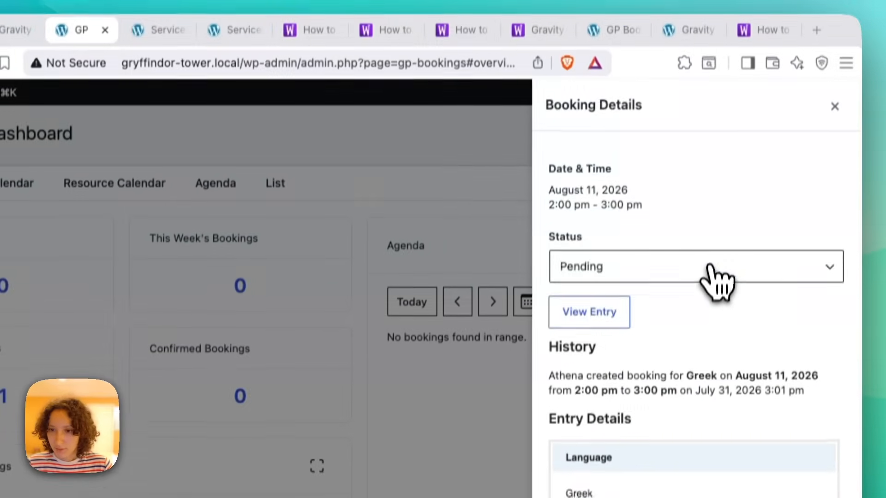
pyautogui.click(702, 282)
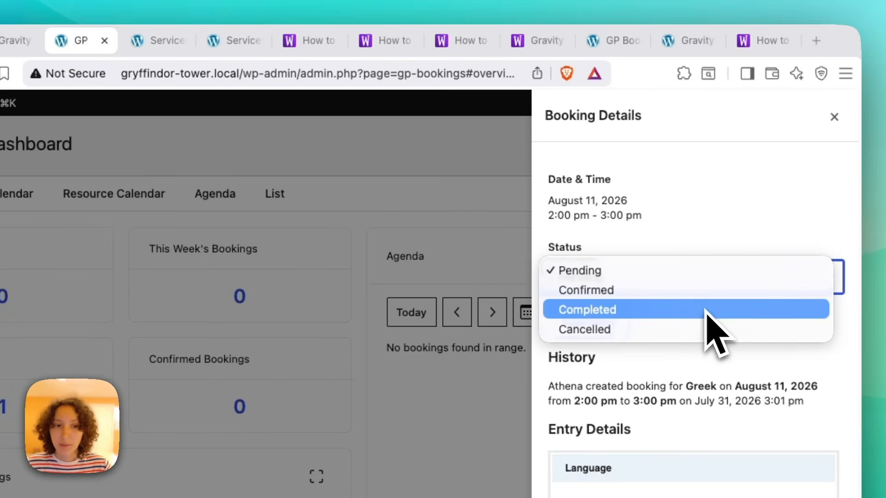
pyautogui.click(833, 117)
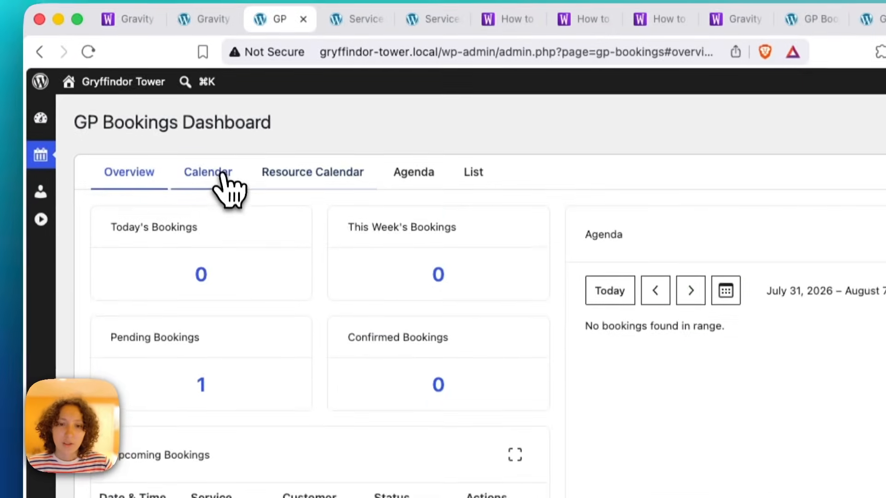
# On the August 10–16 calendar week, move the Greek lesson to Thursday the 13th, 2:00–3:00 pm.
pyautogui.click(274, 109)
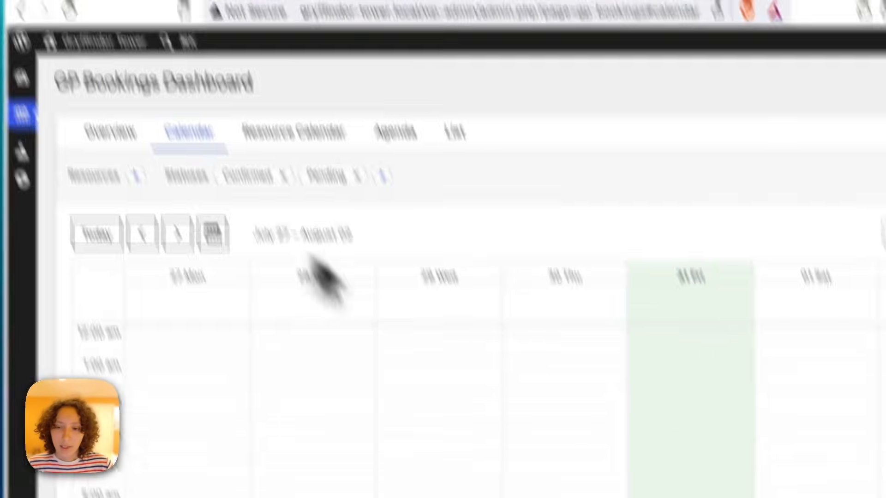
pyautogui.scroll(-3, 503, 303)
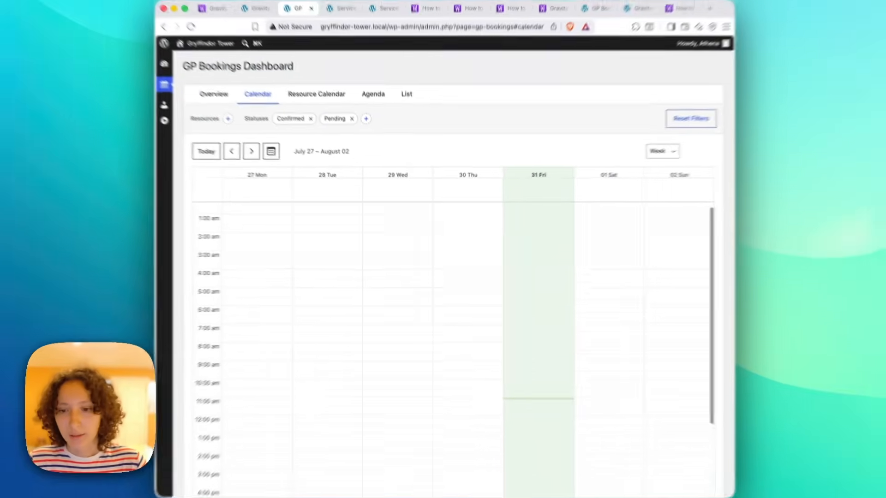
pyautogui.scroll(3, 503, 299)
pyautogui.click(112, 75)
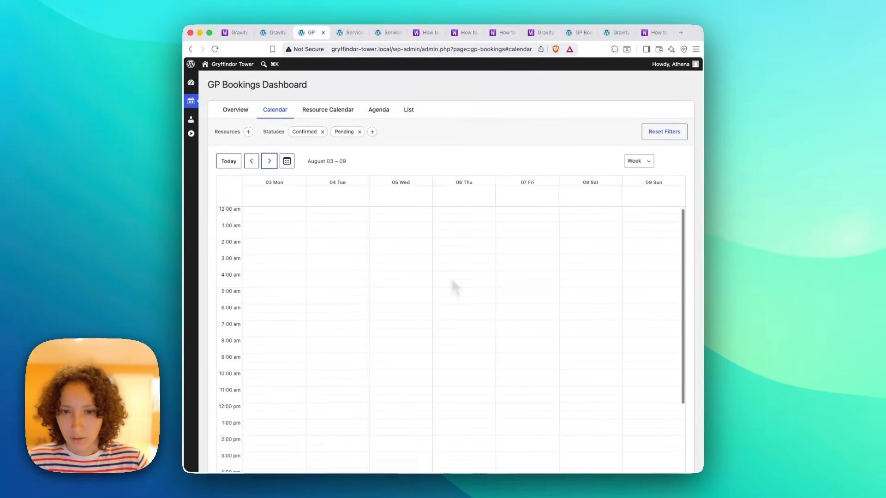
pyautogui.click(270, 162)
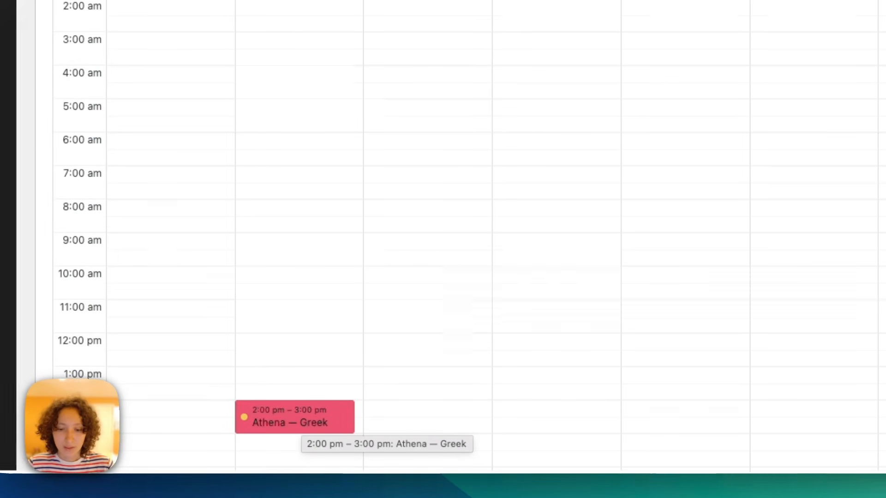
pyautogui.moveTo(303, 420); pyautogui.dragTo(527, 423)
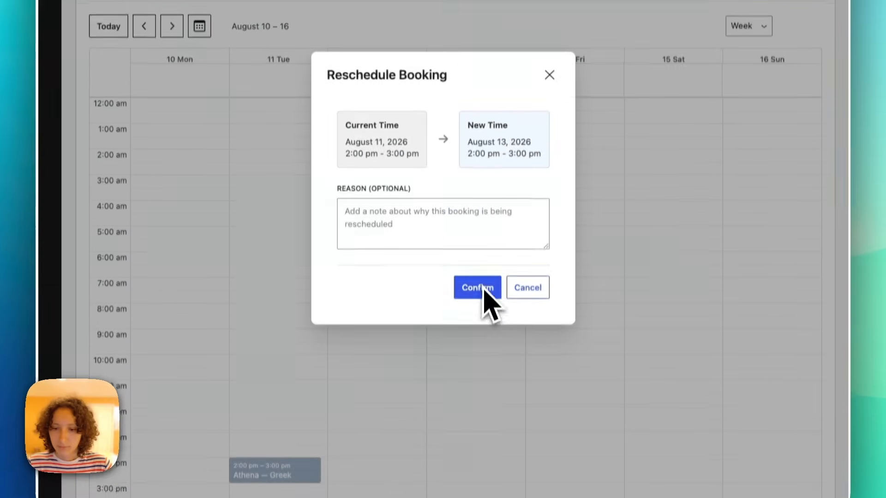
pyautogui.click(482, 251)
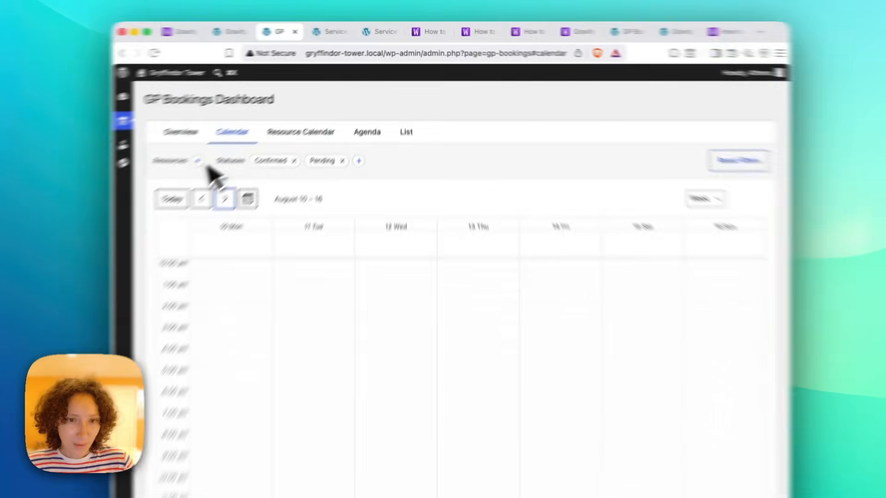
# In the Greek teacher's Calendar Sync settings, add a calendar and choose to connect a new Google account.
pyautogui.moveTo(194, 100)
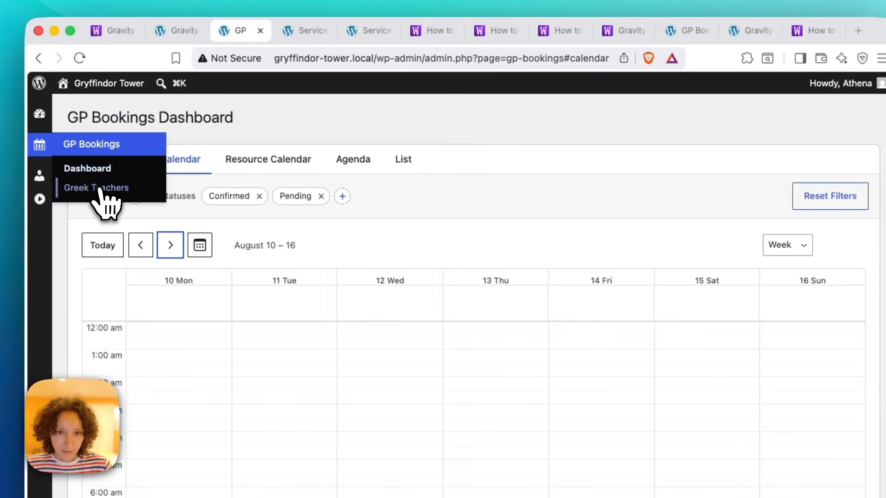
pyautogui.click(230, 128)
pyautogui.click(170, 296)
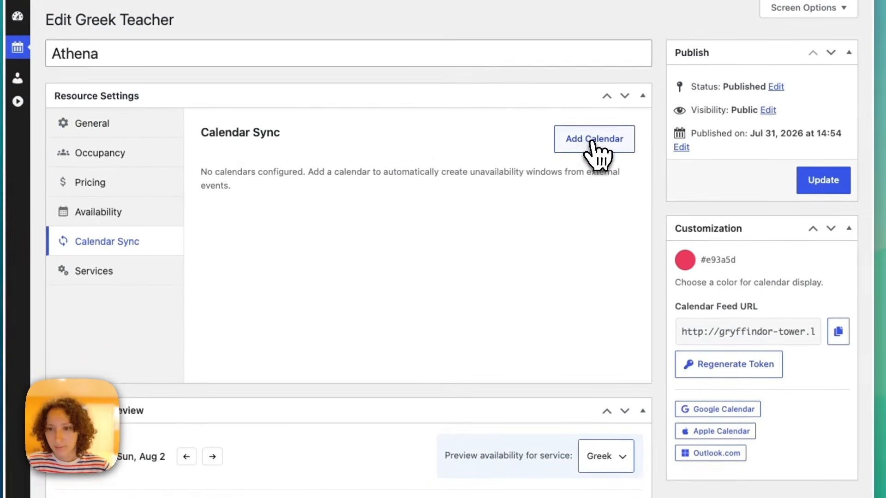
pyautogui.click(593, 141)
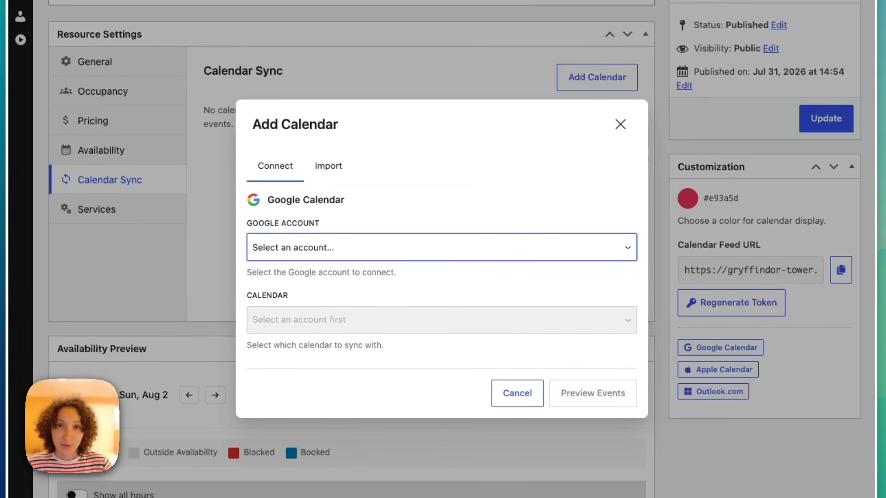
pyautogui.click(482, 249)
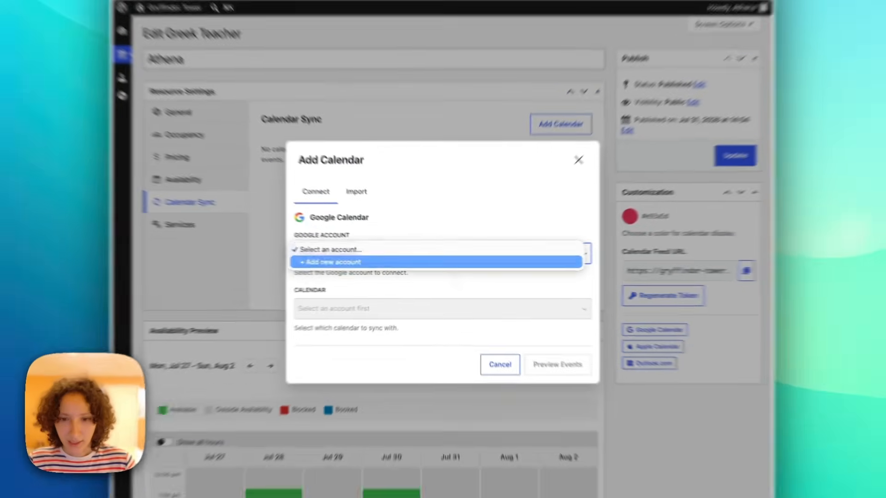
pyautogui.click(450, 258)
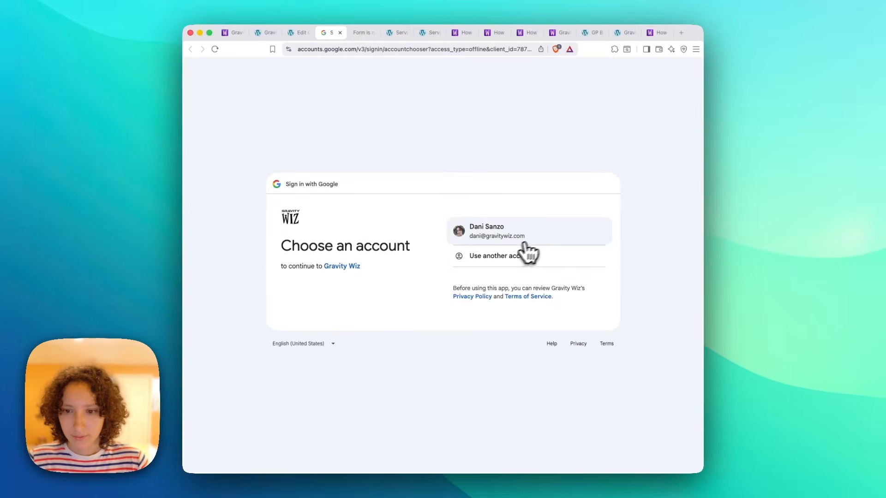
# Choose the Google account, continue, and allow Gravity Wiz access to its Drive and Calendar.
pyautogui.click(556, 235)
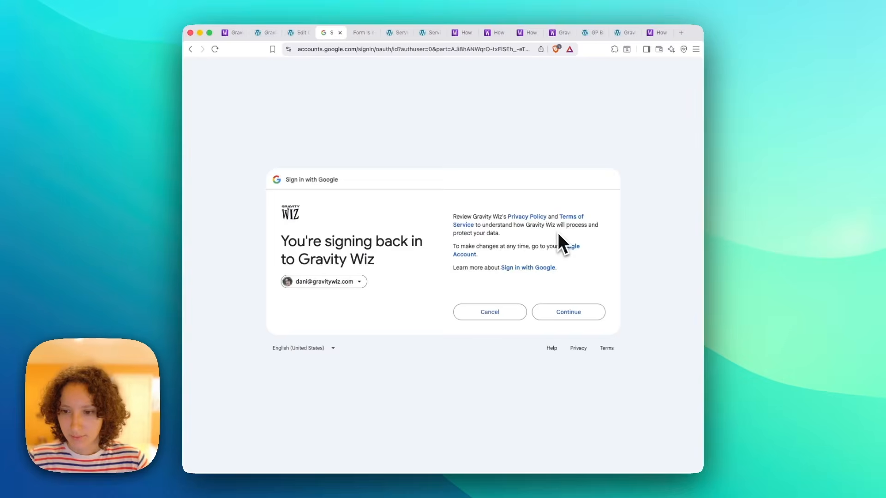
pyautogui.click(580, 313)
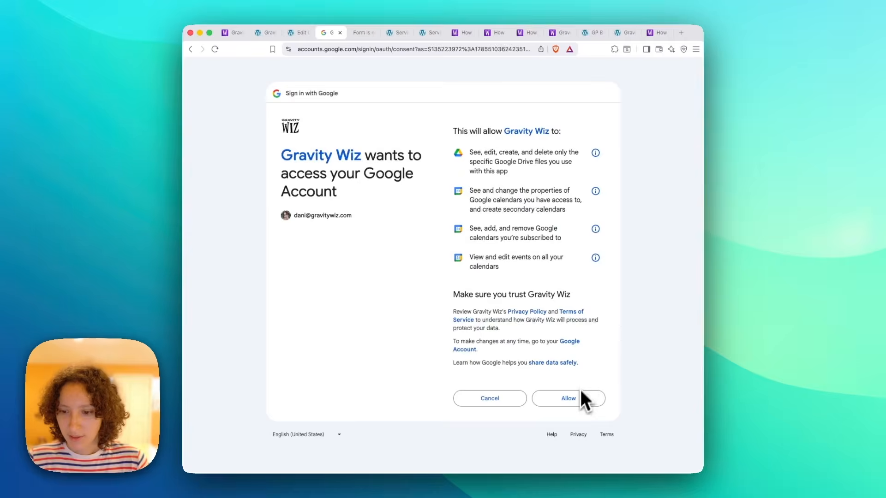
pyautogui.click(584, 399)
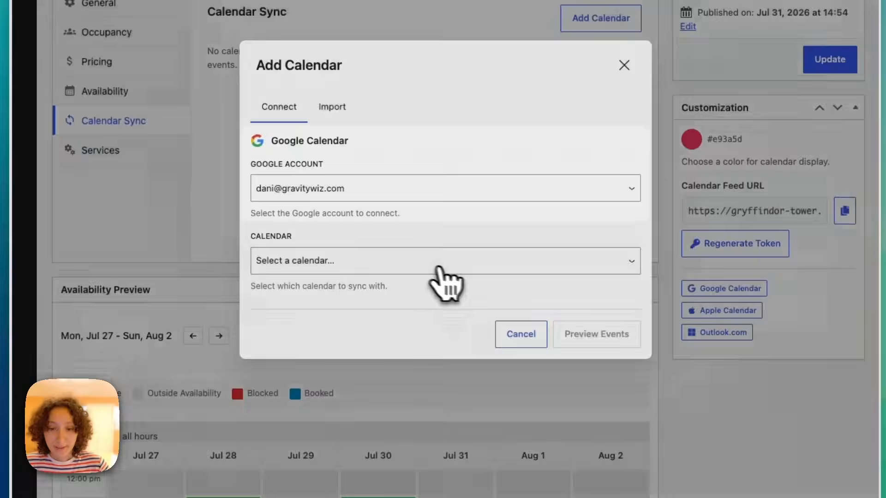
# Select the Lessons calendar, preview its events, and connect it to Athena in Send & Block mode.
pyautogui.click(438, 266)
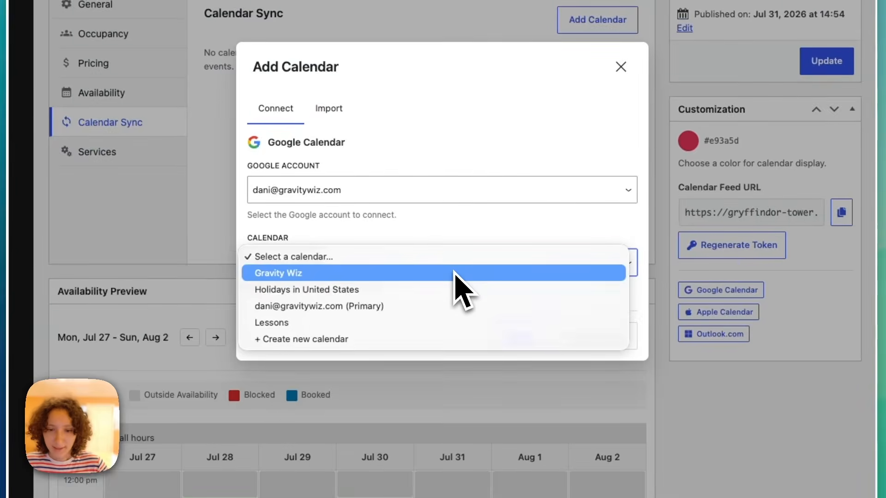
pyautogui.click(400, 324)
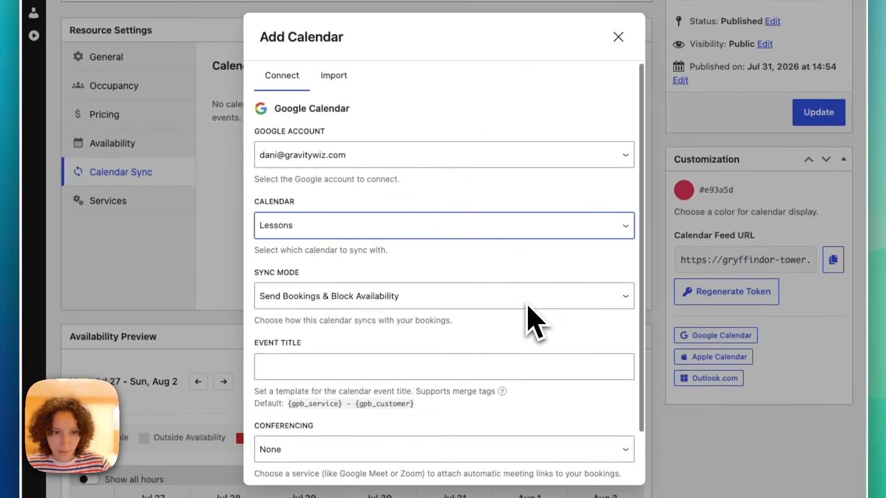
pyautogui.scroll(-1, 529, 307)
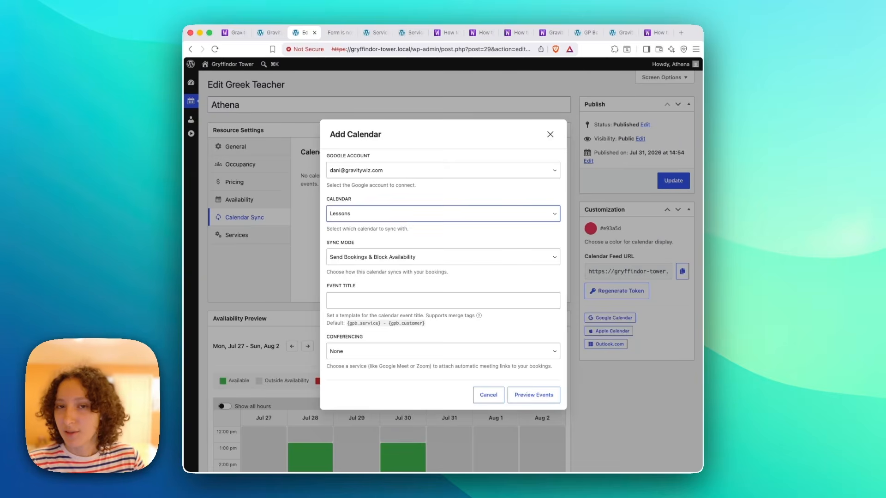
pyautogui.click(533, 395)
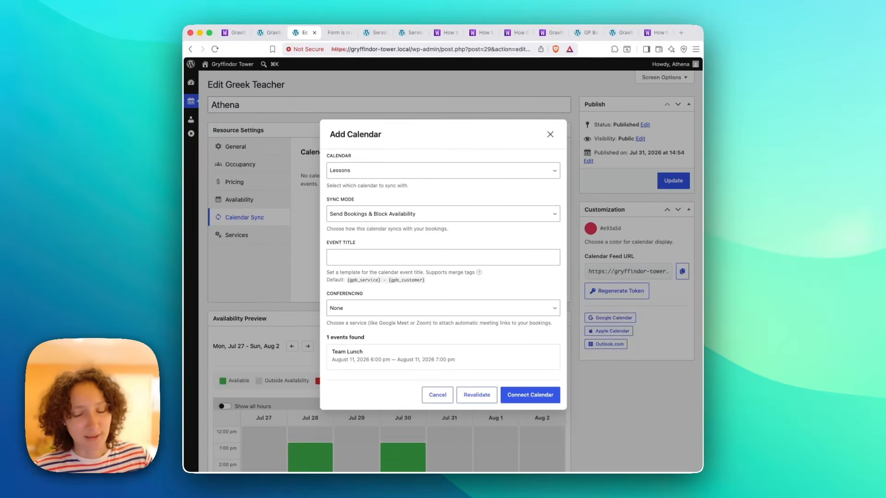
pyautogui.click(530, 396)
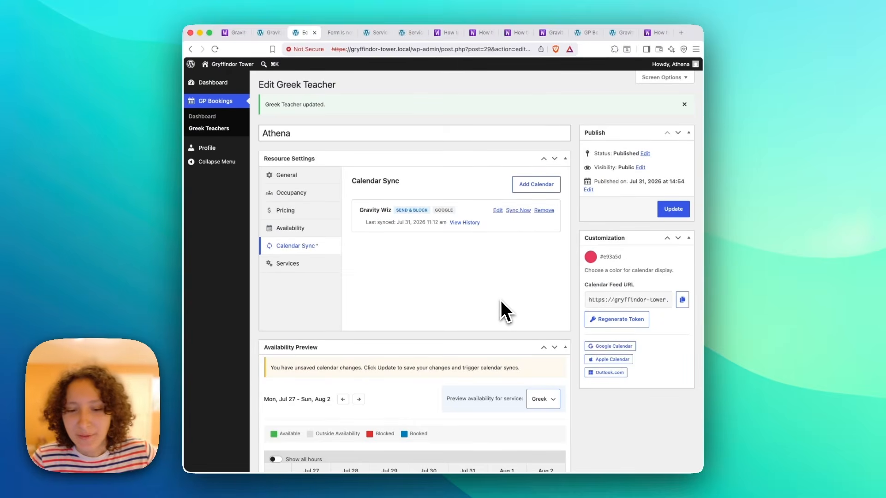
# Advance the availability preview to Aug 10–16, confirm the blocked Aug 11 2:00–3:00 pm slot, and update the teacher.
pyautogui.scroll(-2, 502, 309)
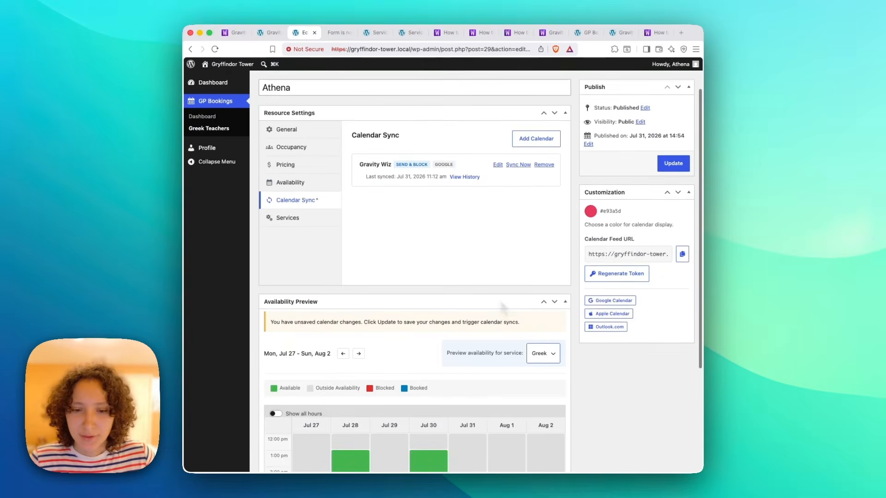
pyautogui.scroll(-2, 503, 304)
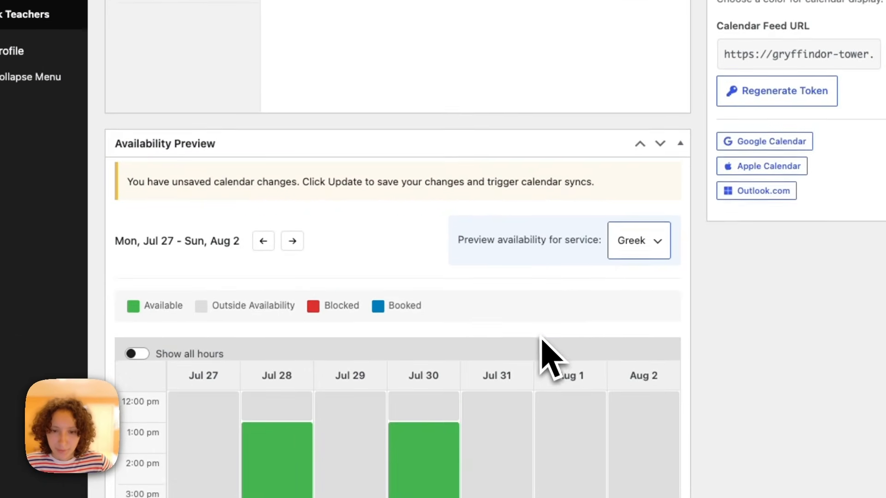
pyautogui.scroll(-3, 406, 306)
pyautogui.click(292, 153)
pyautogui.click(291, 152)
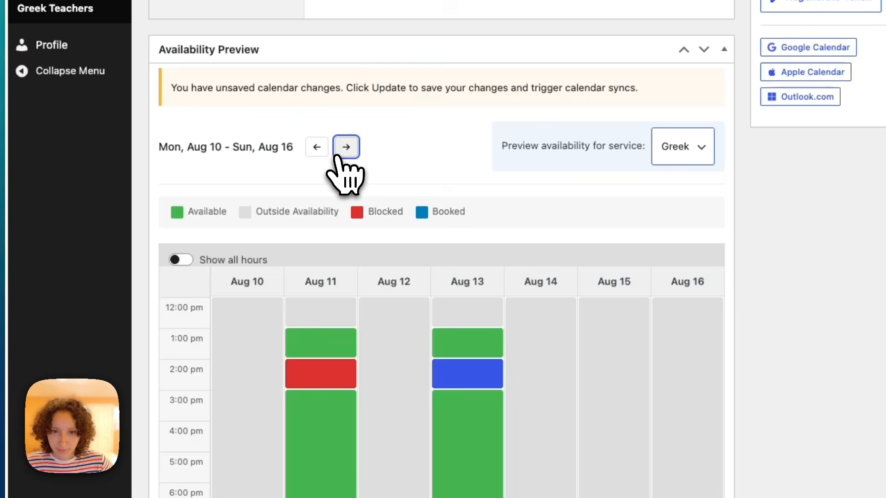
pyautogui.moveTo(293, 364)
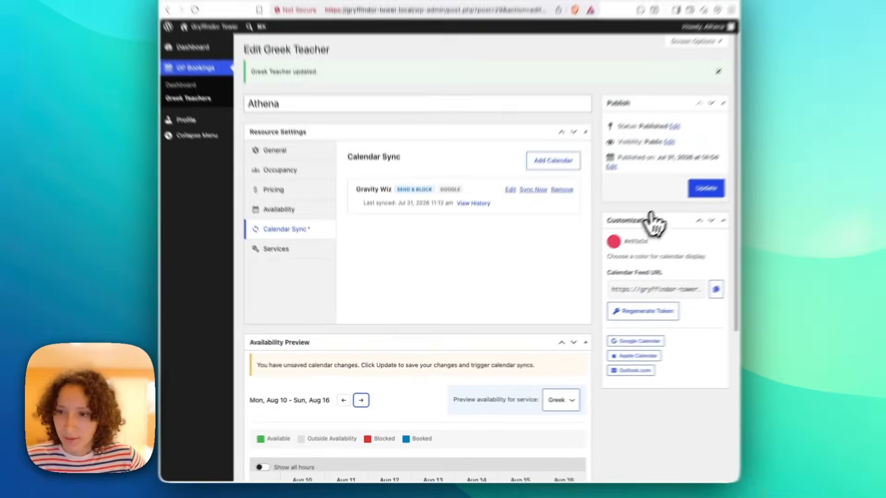
pyautogui.click(710, 185)
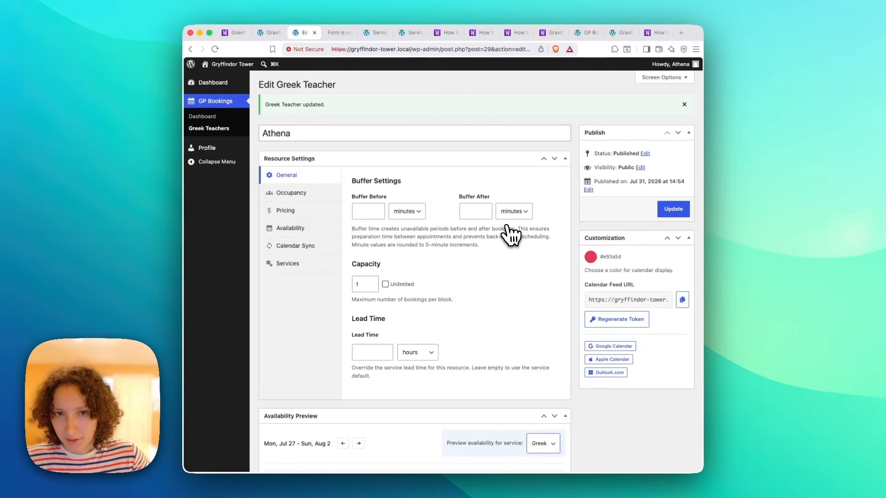
pyautogui.click(267, 33)
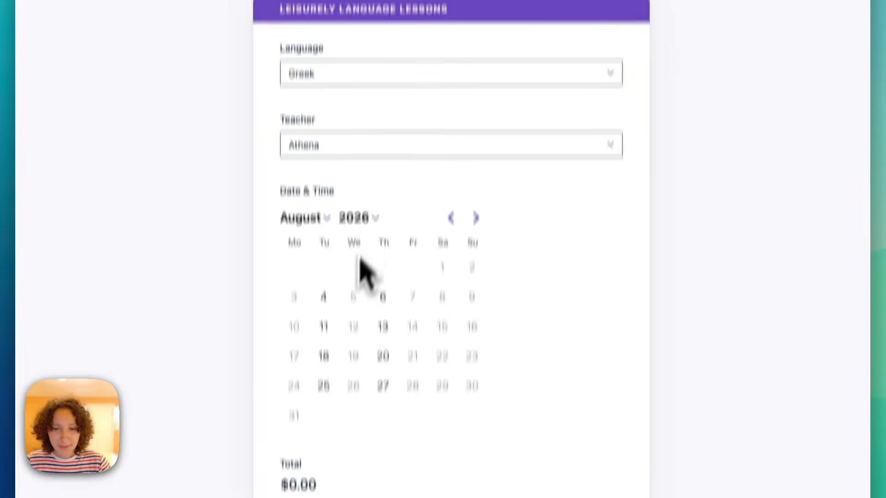
# Pick August 11 in the booking form's calendar to list its available lesson times.
pyautogui.scroll(-2, 362, 272)
pyautogui.click(326, 276)
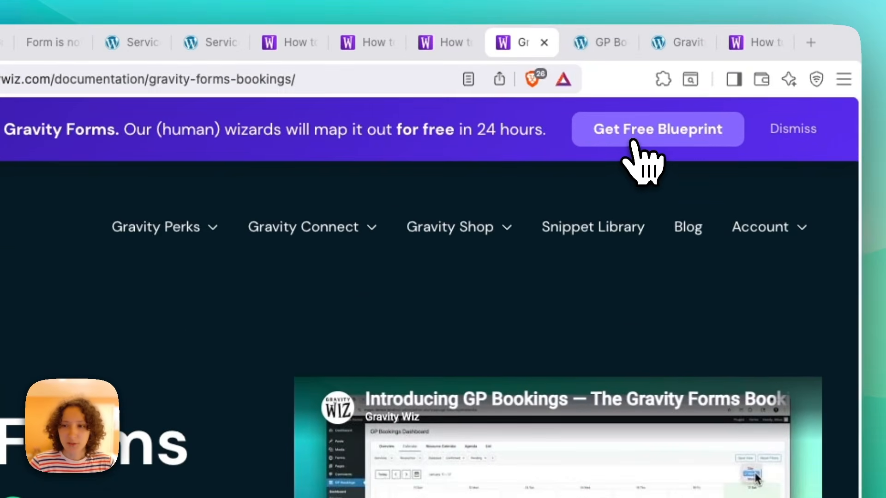
# Open the Get Free Blueprint form, then log back into WordPress admin with the account password.
pyautogui.click(598, 76)
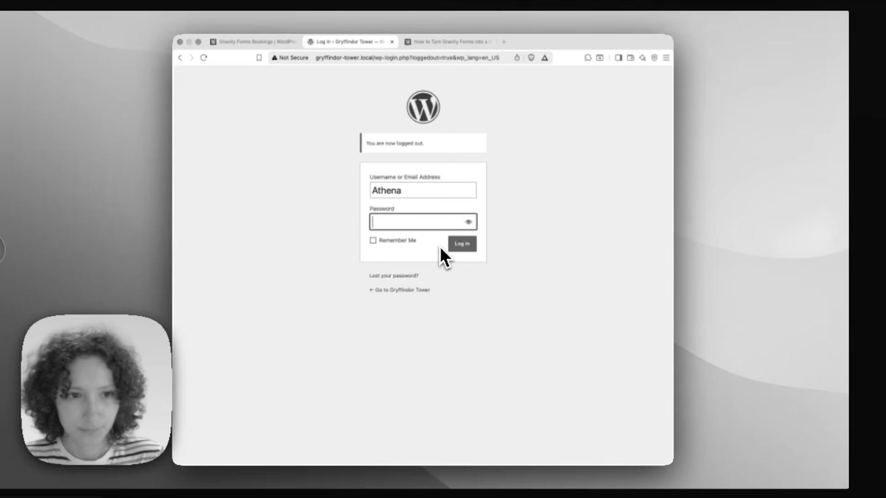
pyautogui.write('123')
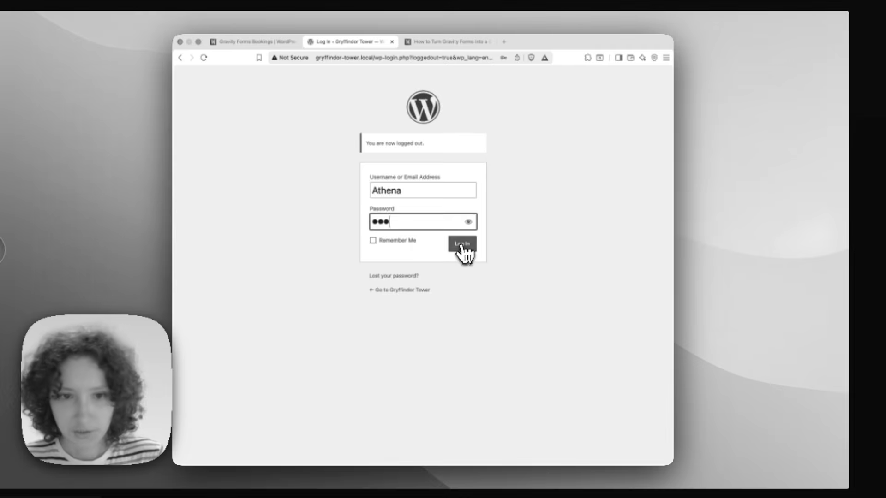
pyautogui.click(462, 246)
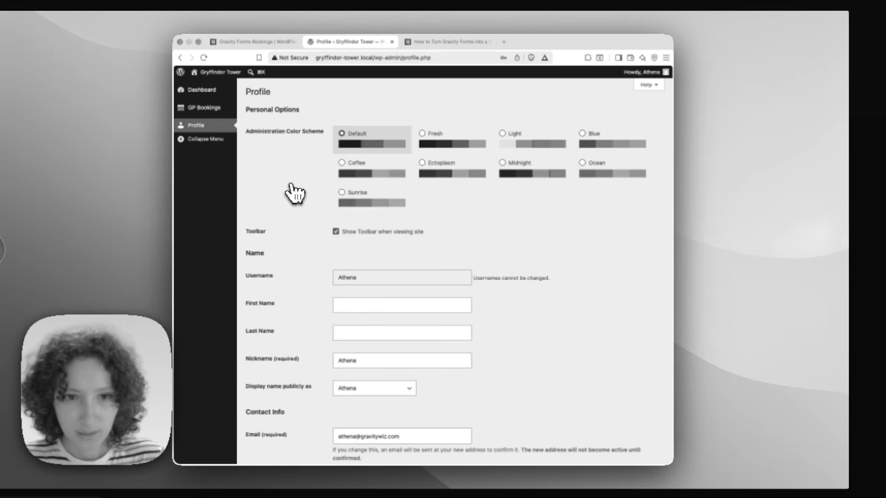